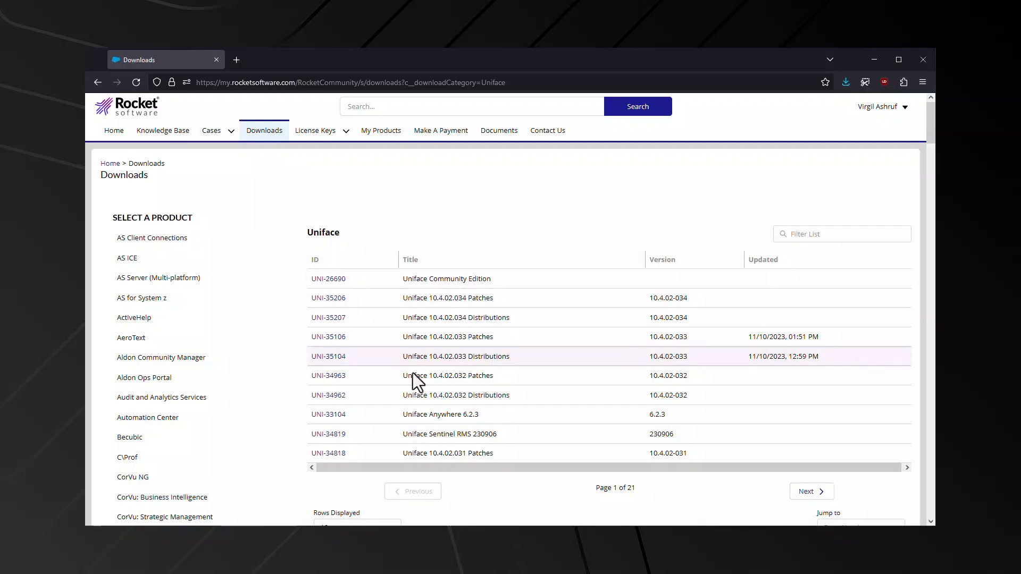
# - Download UnifaceRMS100-230906-w32.exe from the Uniface Sentinel RMS 230906 release
pyautogui.click(325, 434)
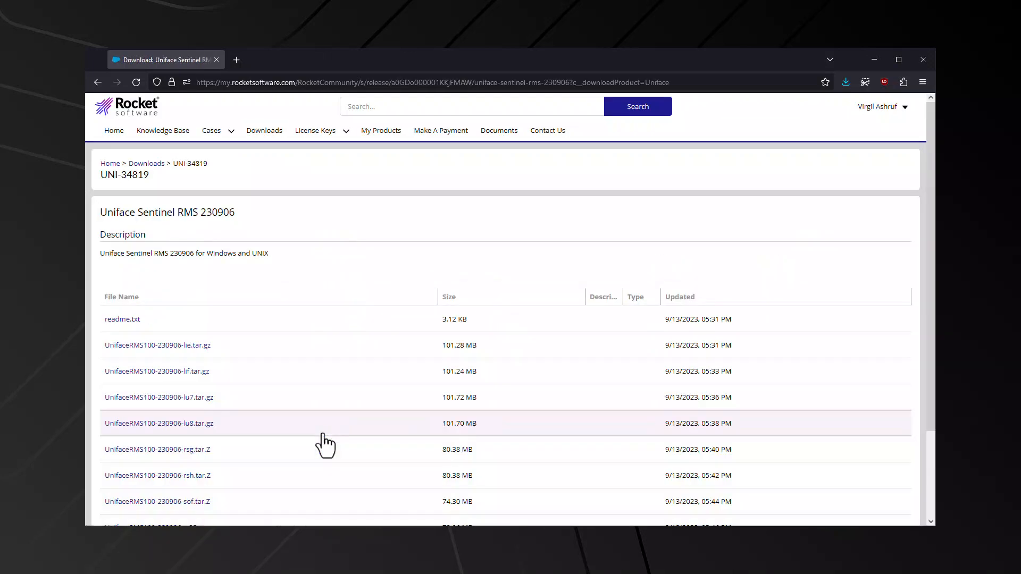
pyautogui.scroll(-2, 325, 444)
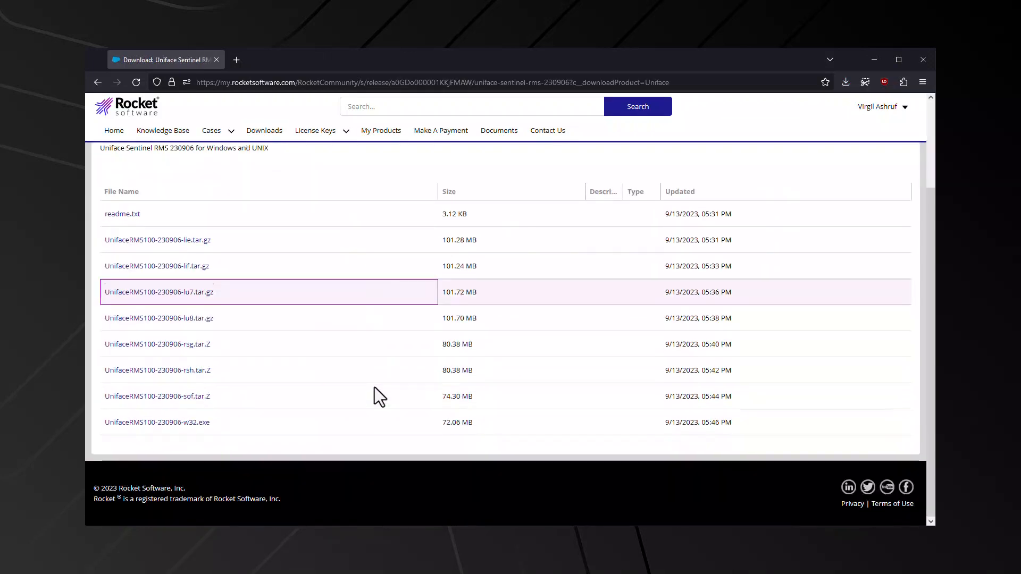
pyautogui.click(187, 424)
pyautogui.click(188, 424)
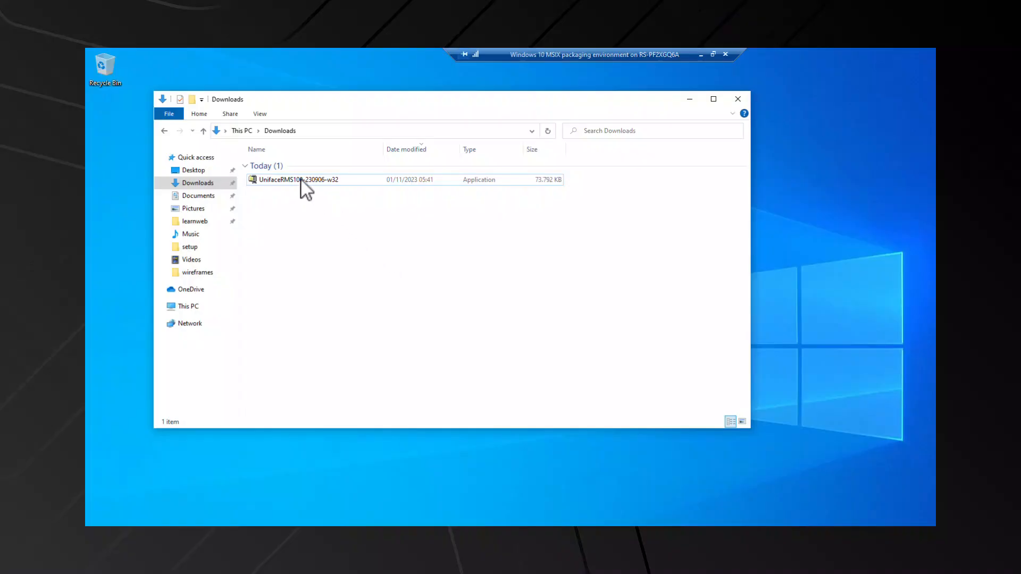
# - In File Explorer, run UnifaceRMS100-230906-w32, unzip it to the default RMSLicenseManager folder and allow the installation script to make changes
pyautogui.doubleClick(301, 178)
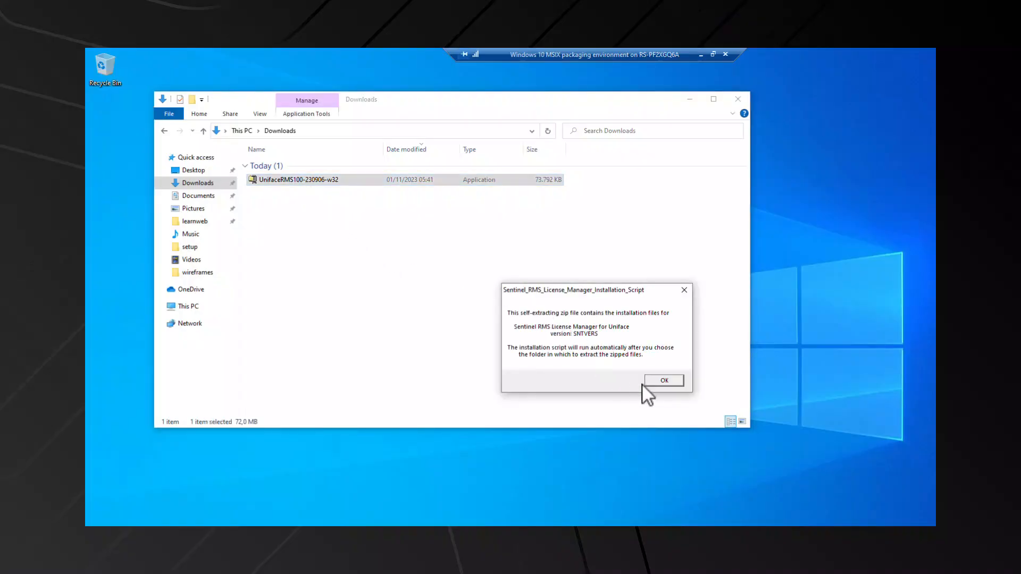
pyautogui.click(654, 385)
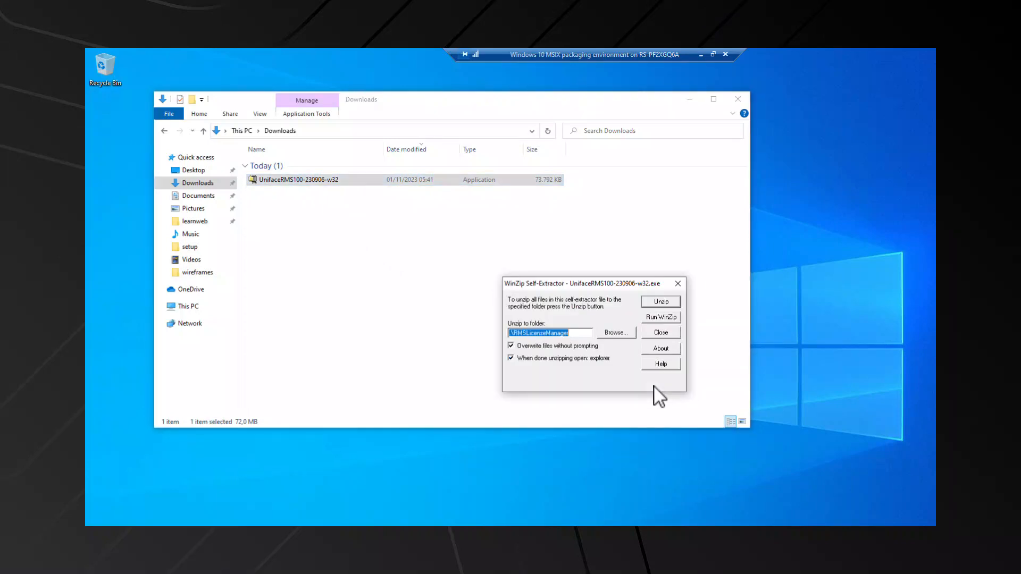
pyautogui.click(655, 304)
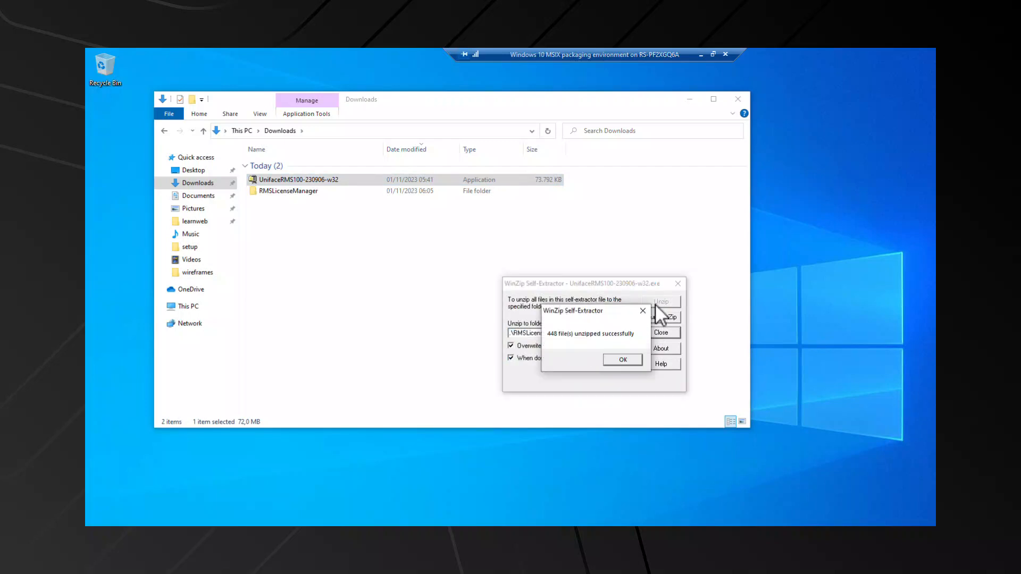
pyautogui.click(631, 359)
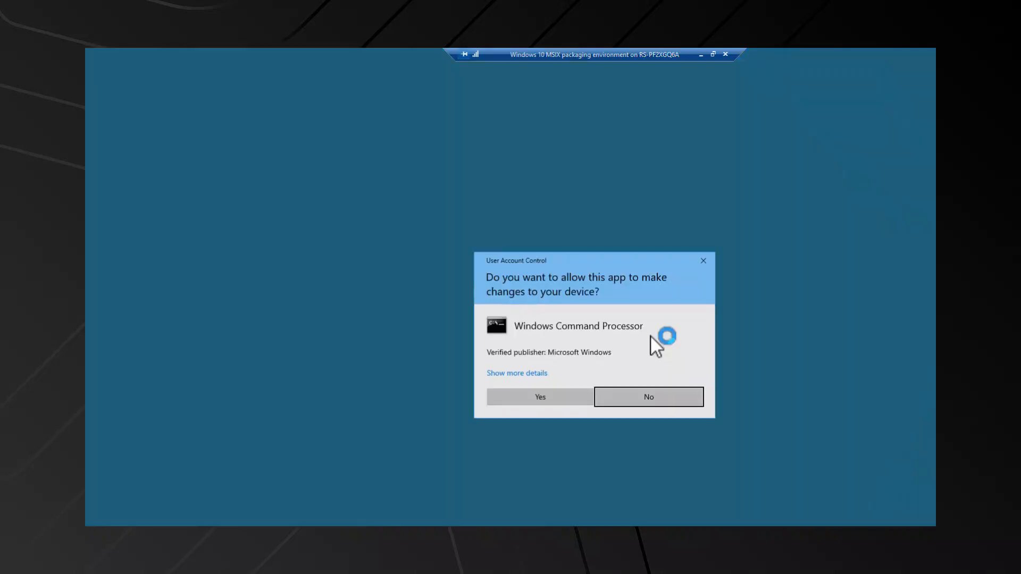
pyautogui.click(558, 398)
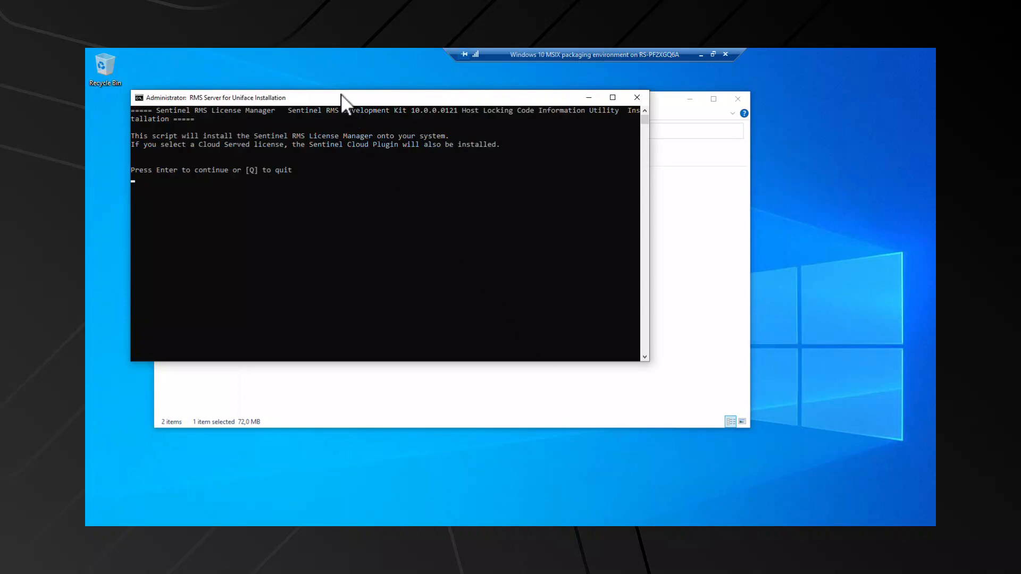
# - Accept the license agreement and default install path, and choose option 3 to install RMS and configure the license later
pyautogui.press('Return')
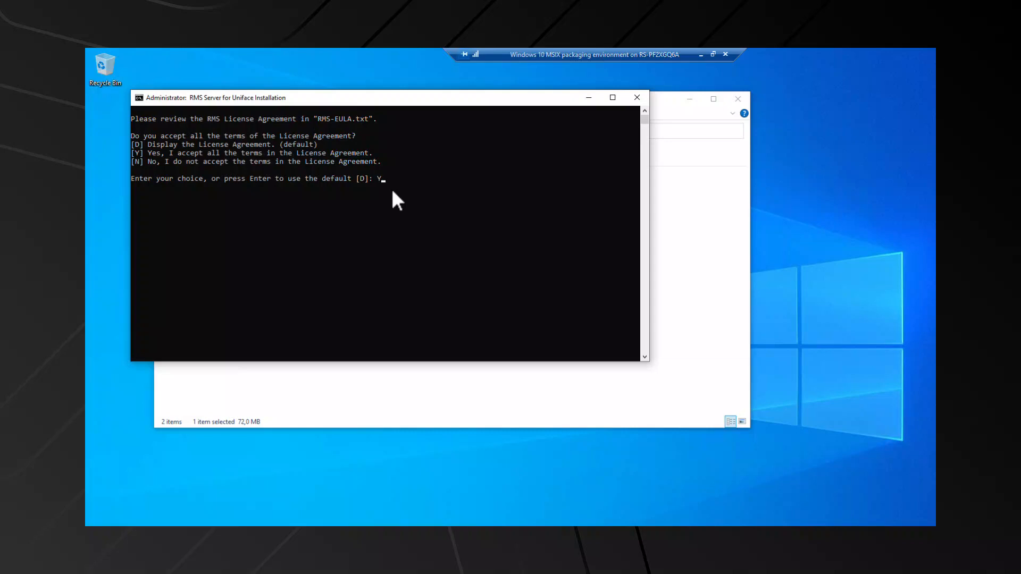
pyautogui.press('Return')
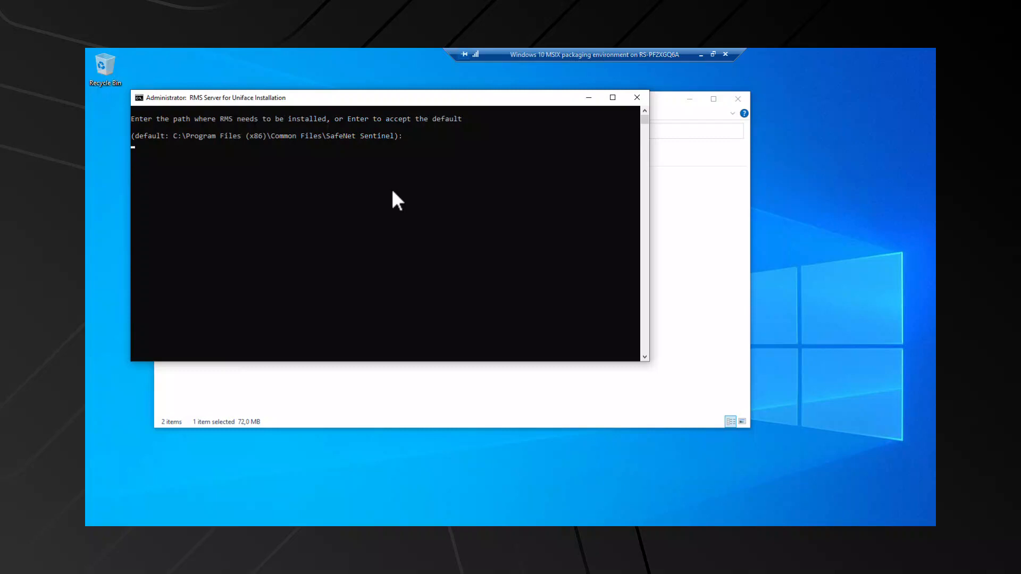
pyautogui.press('Return')
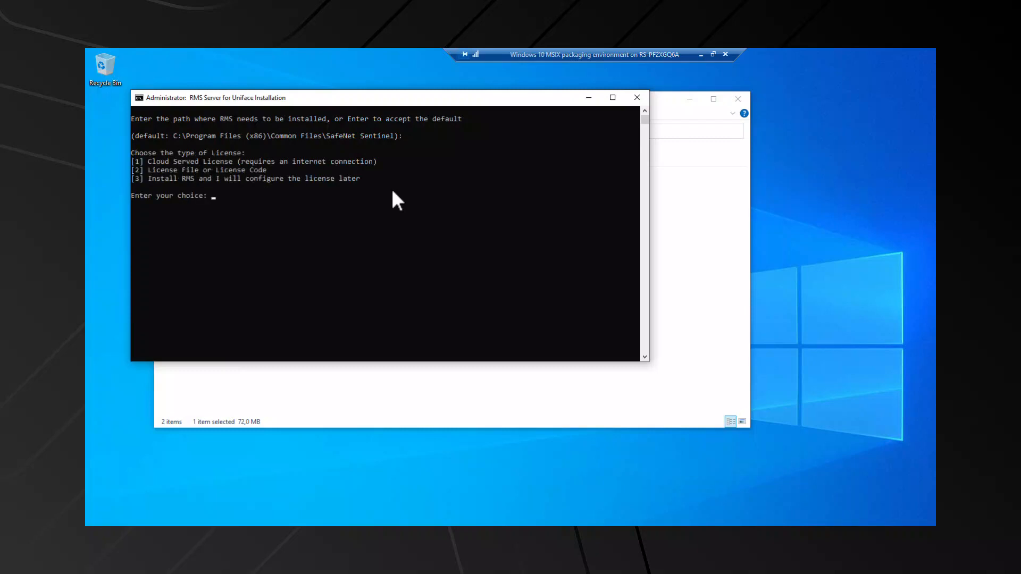
pyautogui.write('3')
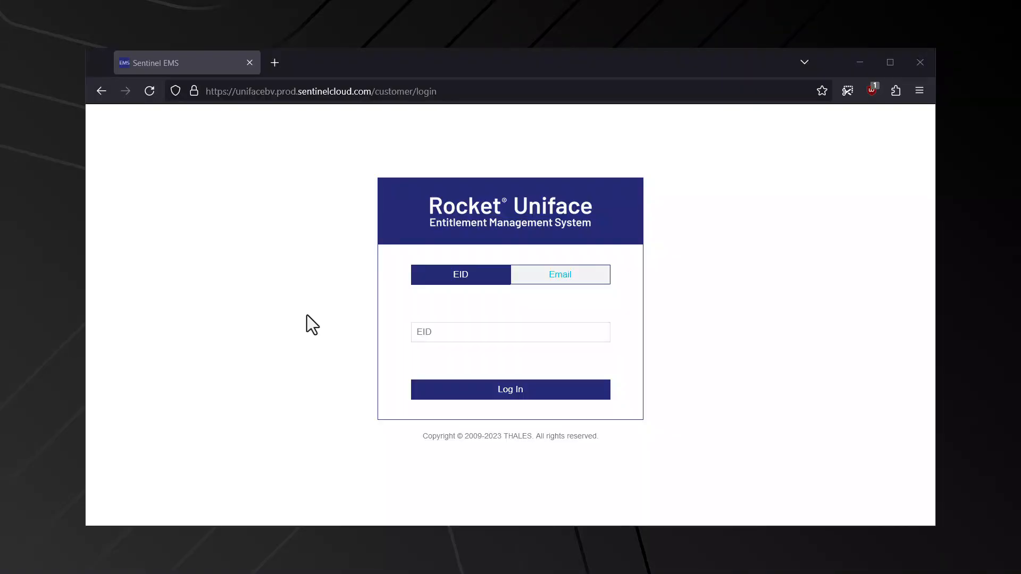
# - In the browser, log in to the Rocket Uniface Entitlement Management System with the entitlement ID (EID)
pyautogui.rightClick(447, 332)
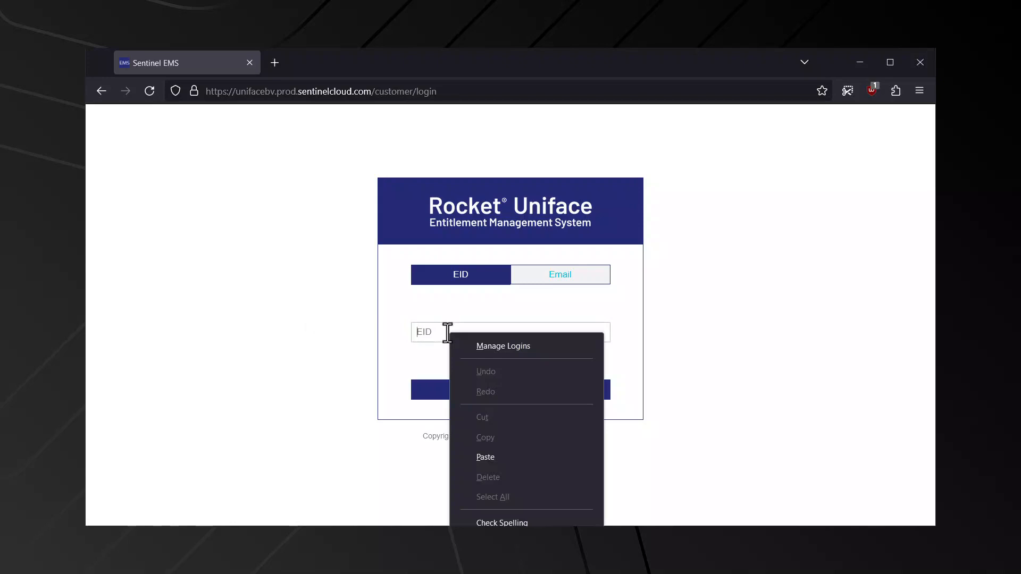
pyautogui.click(491, 458)
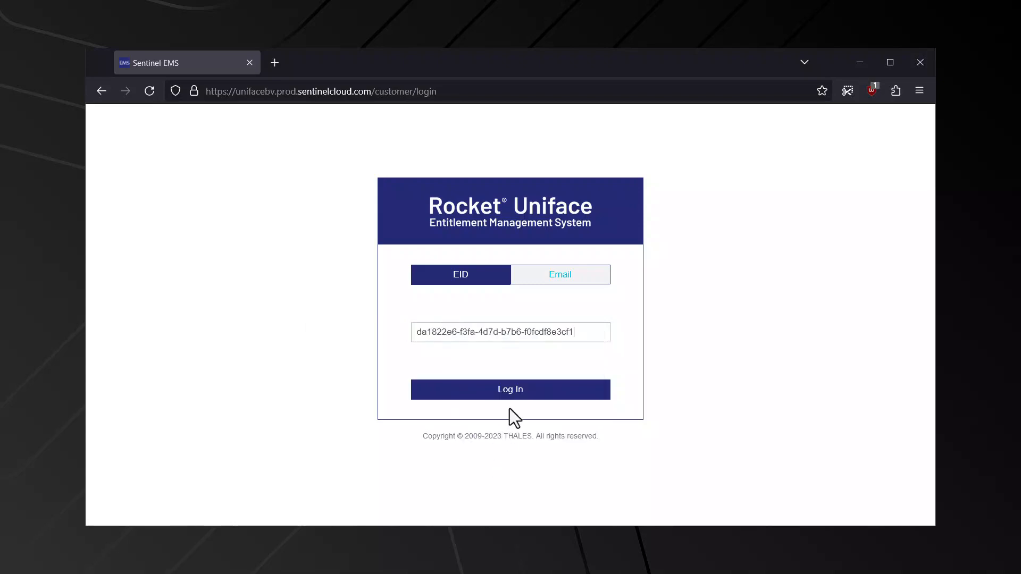
pyautogui.click(512, 391)
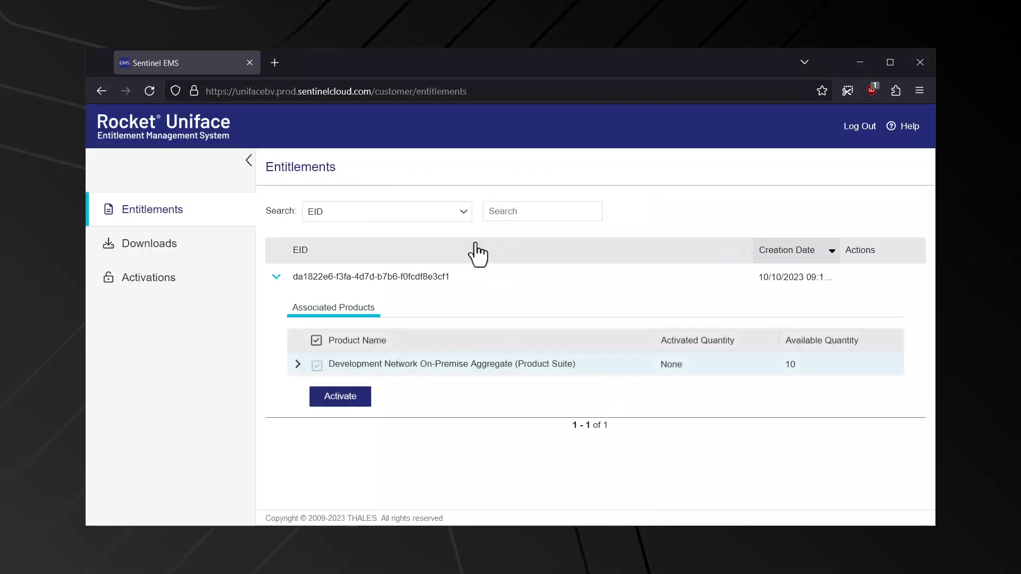
# - Start activating the Development Network On-Premise Aggregate product and check which Primary 1 locking criteria it requires
pyautogui.click(349, 398)
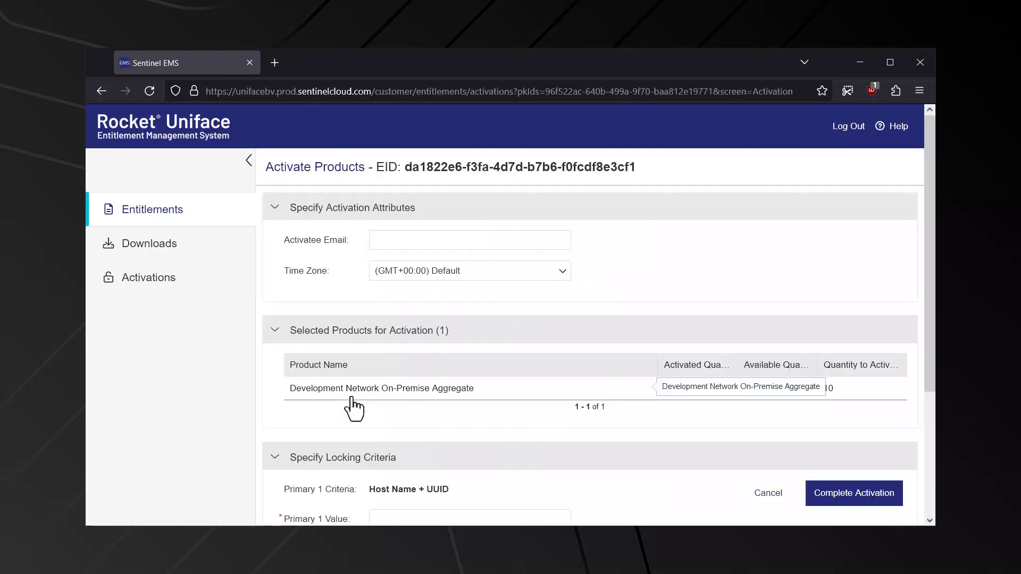
pyautogui.scroll(-2, 353, 398)
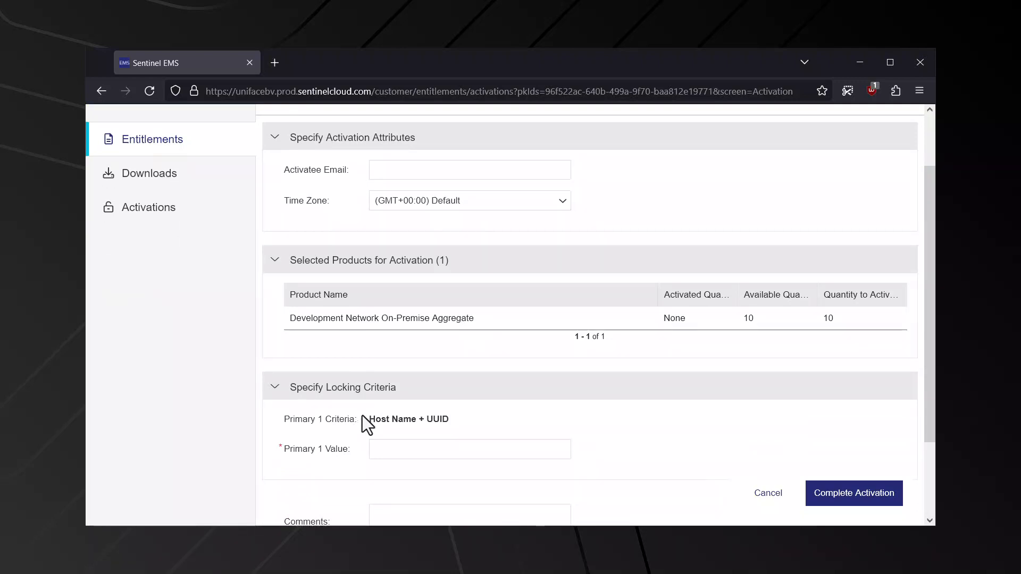
pyautogui.moveTo(362, 416); pyautogui.dragTo(452, 420)
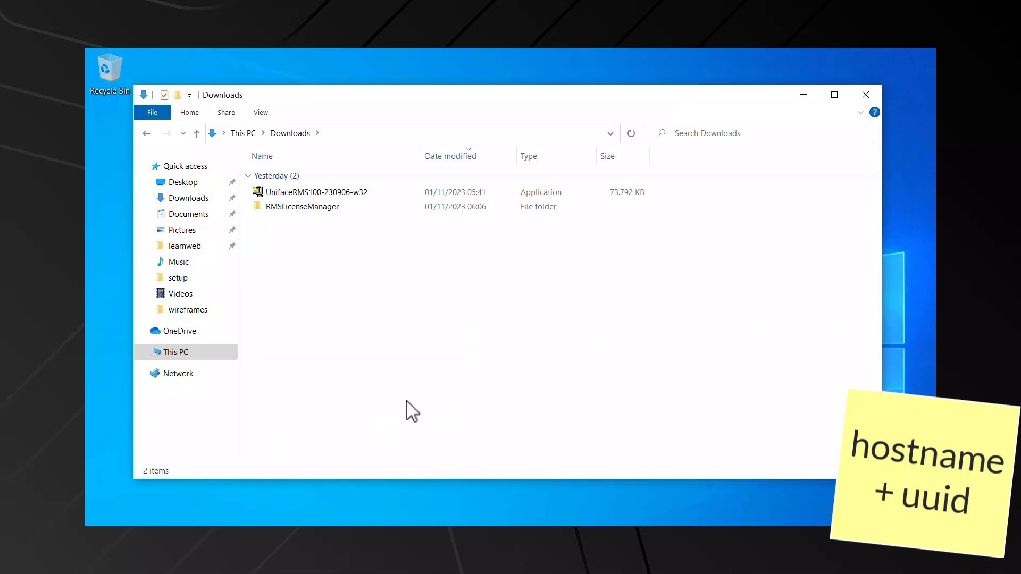
# - Switch to File Explorer and launch Wechoid from the Tools folder inside RMSLicenseManager
pyautogui.doubleClick(306, 207)
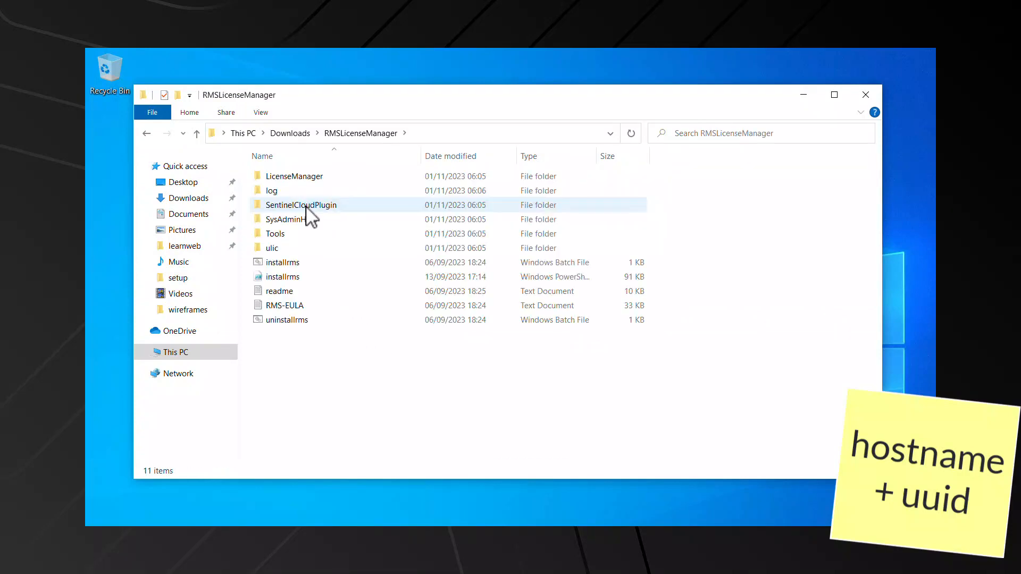
pyautogui.doubleClick(307, 235)
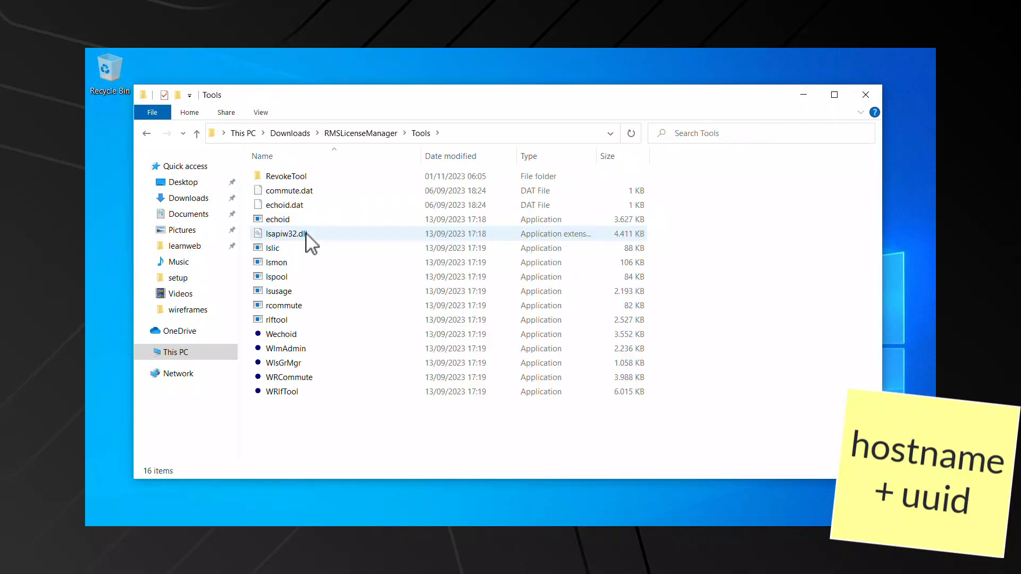
pyautogui.click(309, 334)
pyautogui.doubleClick(309, 334)
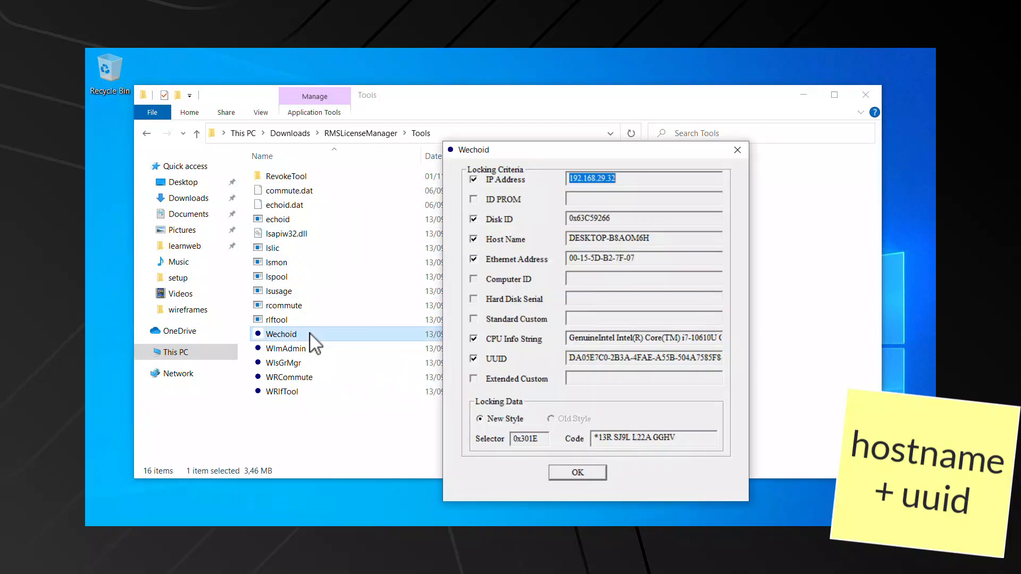
# - Exclude IP Address, Disk ID, Ethernet Address and CPU Info String from the locking criteria, keeping only Host Name and UUID
pyautogui.click(474, 181)
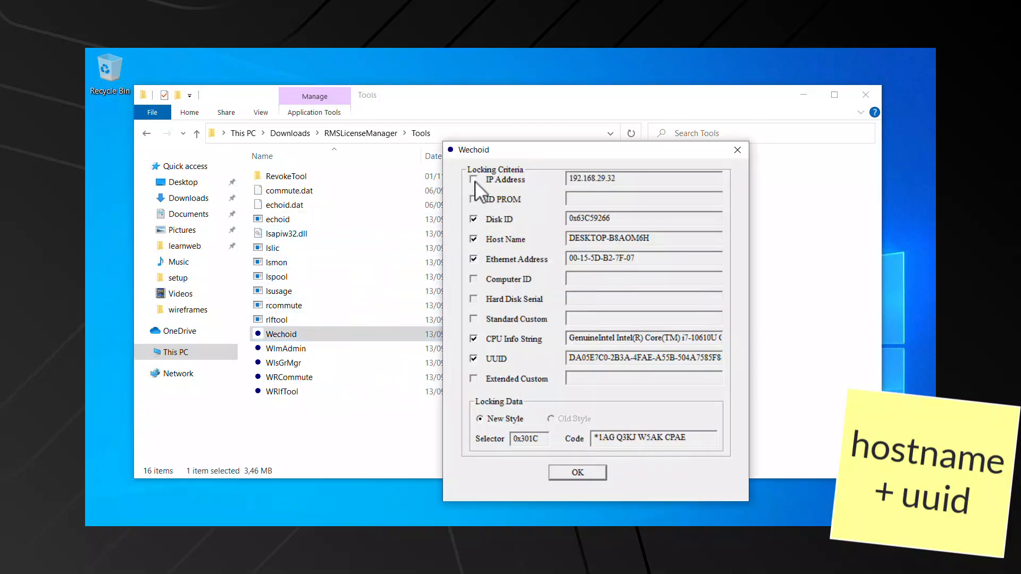
pyautogui.click(473, 219)
pyautogui.click(473, 258)
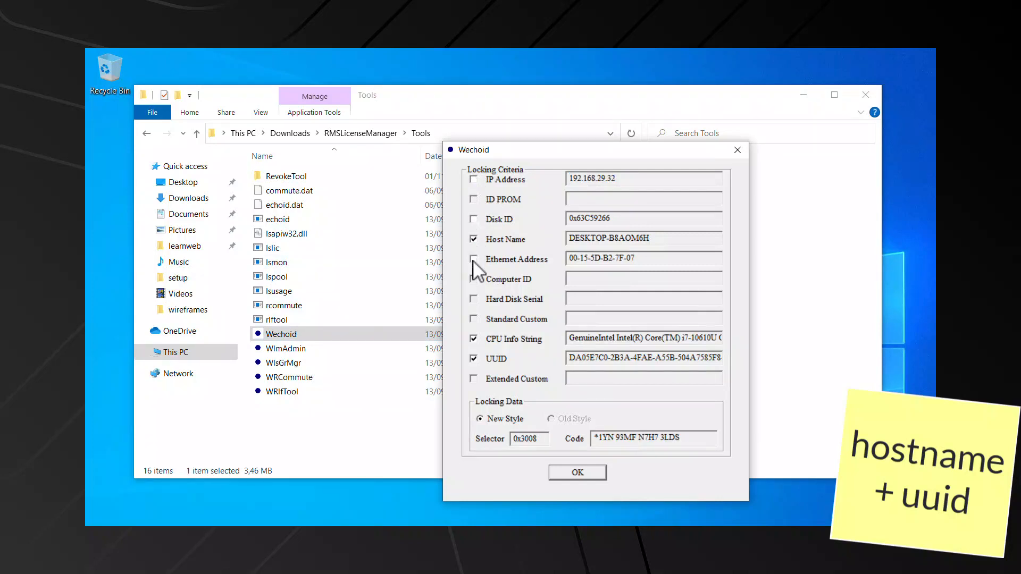
pyautogui.click(474, 339)
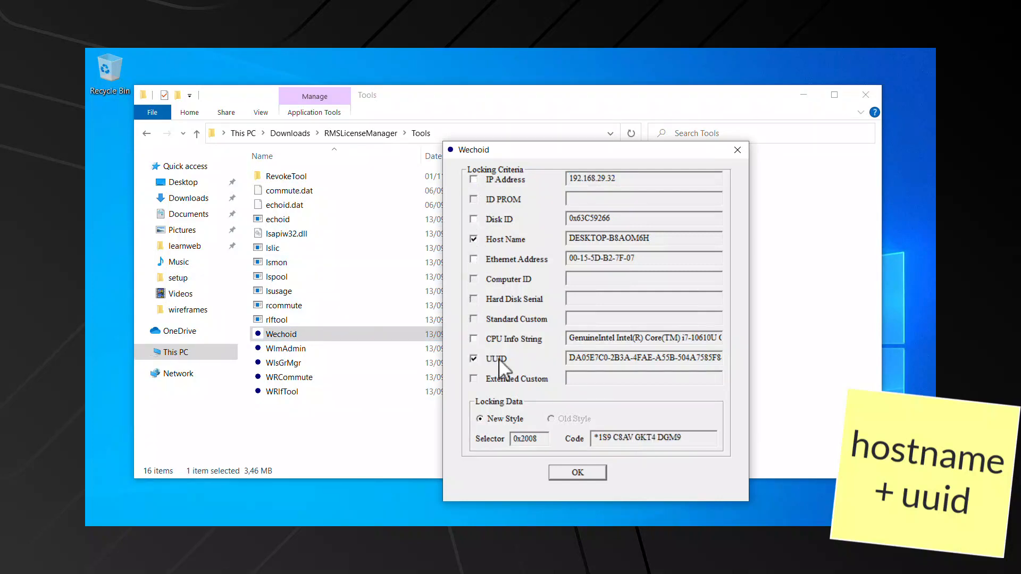
# - Copy the complete locking code generated in the Wechoid locking data
pyautogui.moveTo(687, 437); pyautogui.dragTo(600, 440)
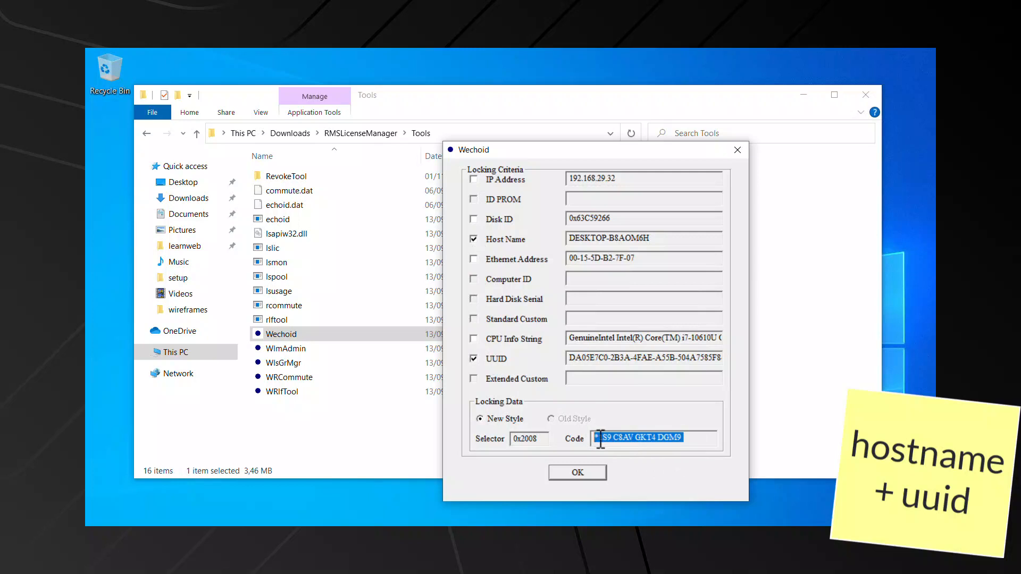
pyautogui.rightClick(601, 440)
pyautogui.click(642, 481)
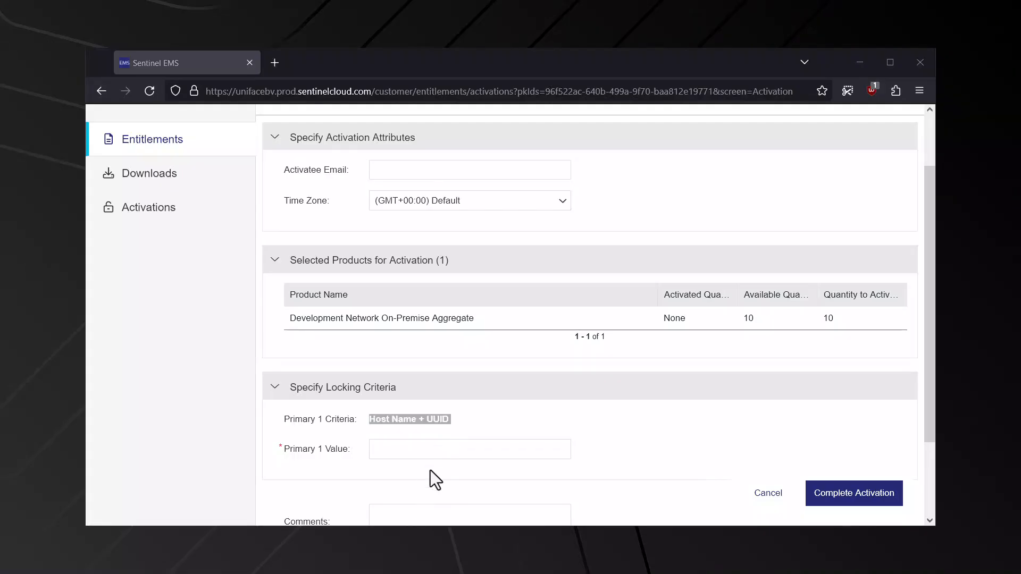
# - Back in the browser, complete the product activation with the copied locking code as the Primary 1 Value and save the license
pyautogui.click(437, 453)
pyautogui.rightClick(437, 453)
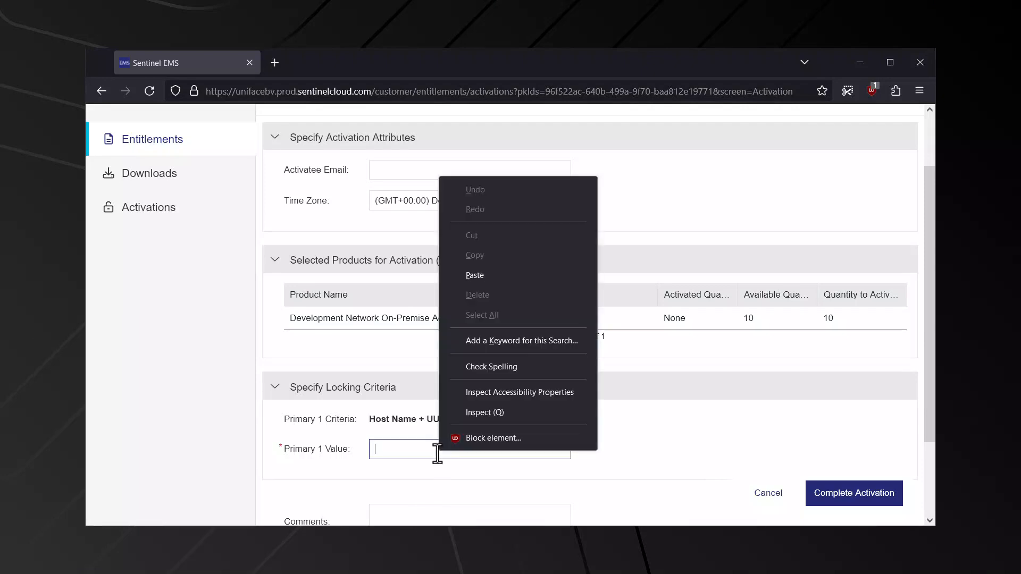
pyautogui.click(508, 273)
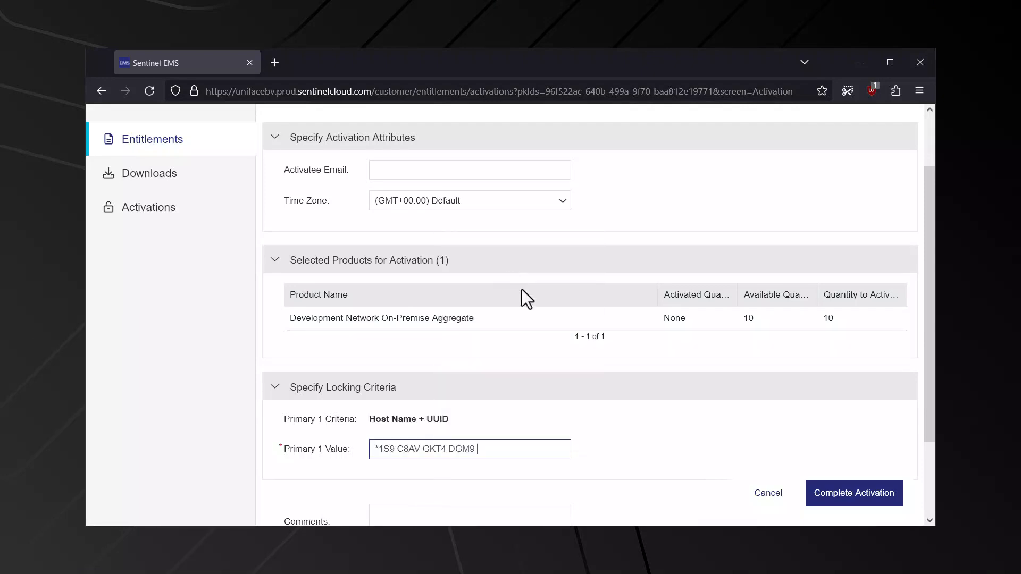
pyautogui.click(865, 499)
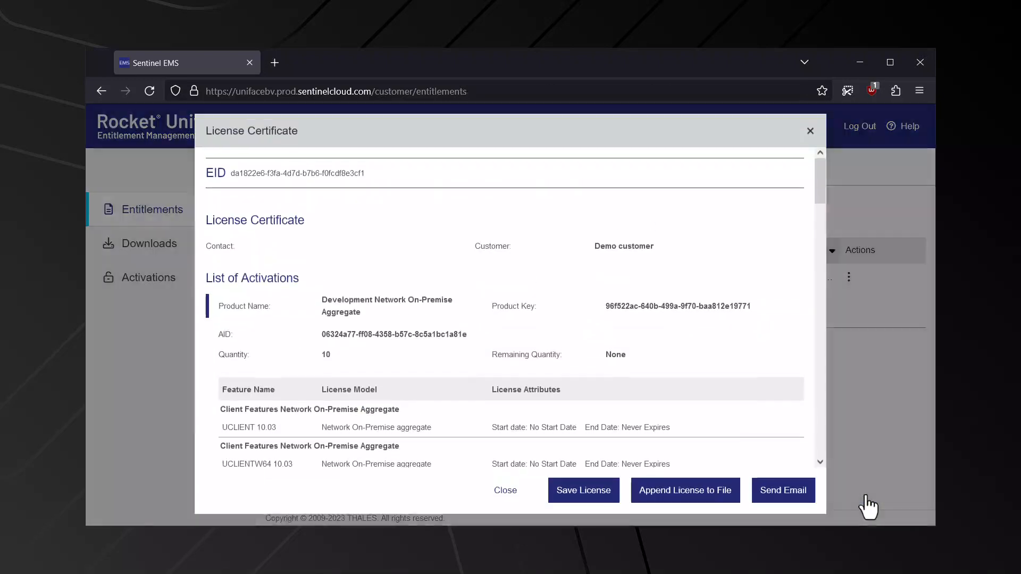
pyautogui.click(578, 499)
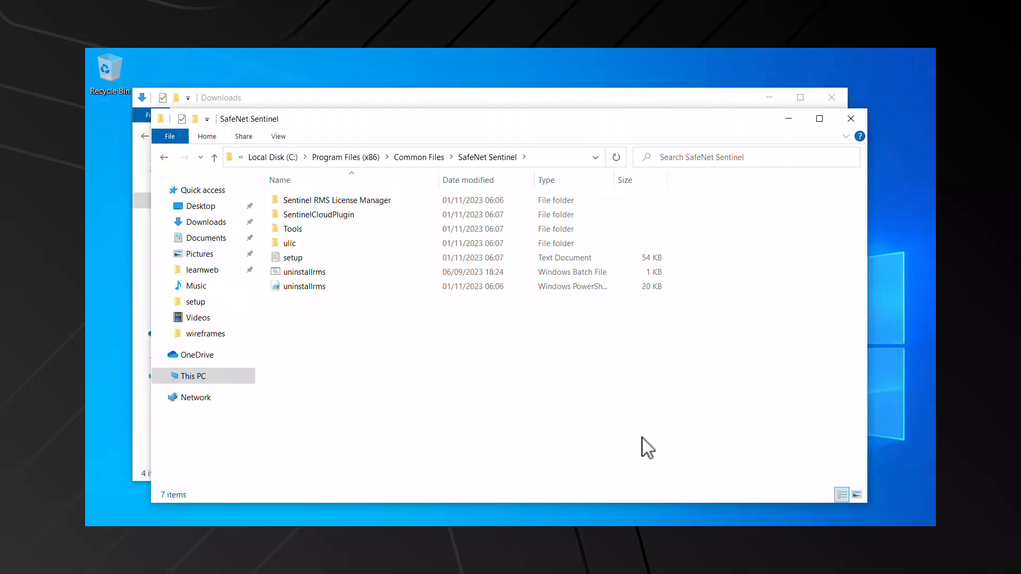
# - In File Explorer, move the lservrc file from Downloads into SafeNet Sentinel\Sentinel RMS License Manager\WinNT with administrator permission
pyautogui.click(313, 198)
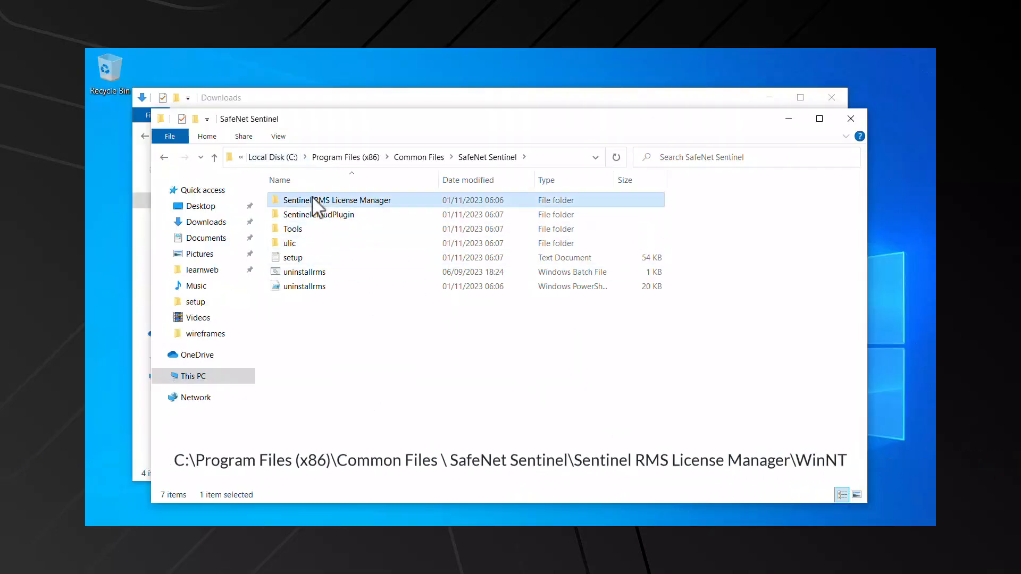
pyautogui.doubleClick(314, 202)
pyautogui.doubleClick(314, 201)
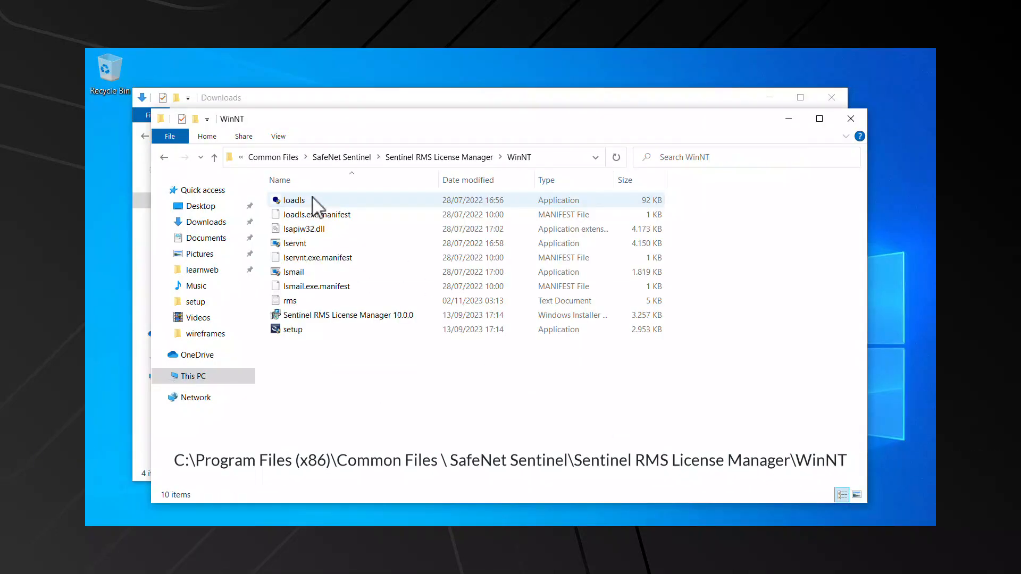
pyautogui.click(385, 98)
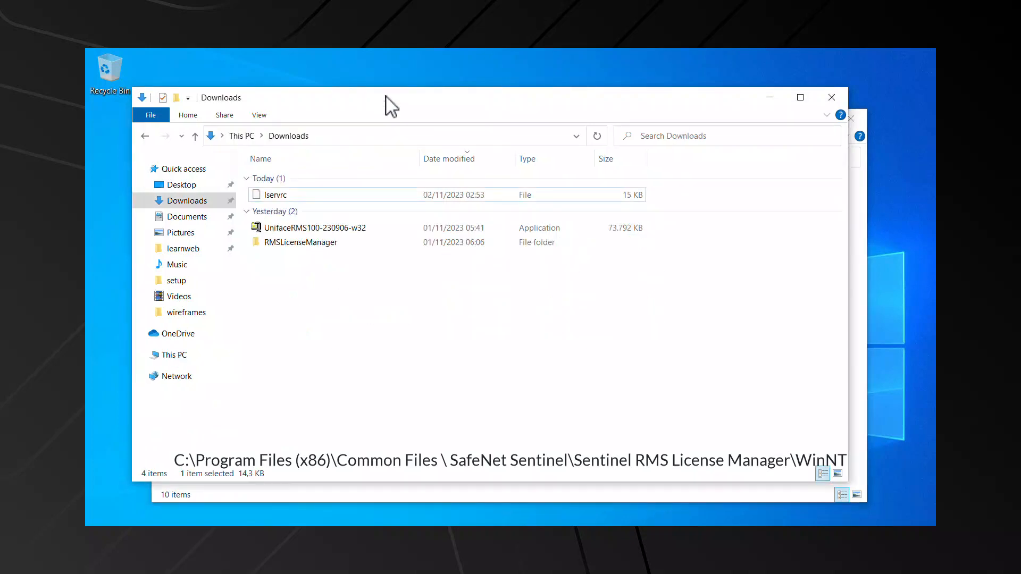
pyautogui.moveTo(287, 198); pyautogui.dragTo(386, 380)
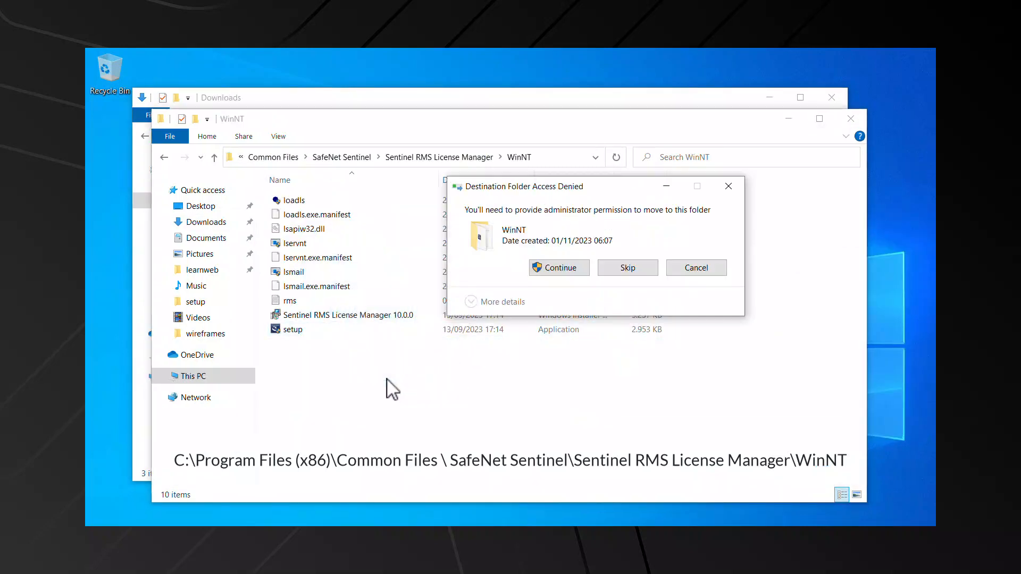
pyautogui.click(551, 268)
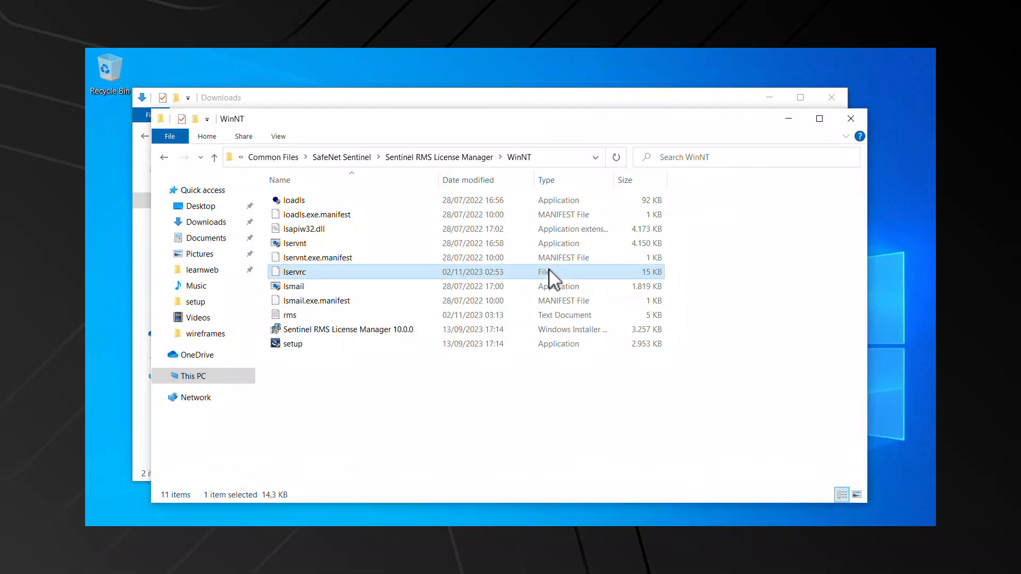
# - Open the Windows Services console, restart the Sentinel RMS License Manager service and close the console
pyautogui.press('super')
pyautogui.write('serv')
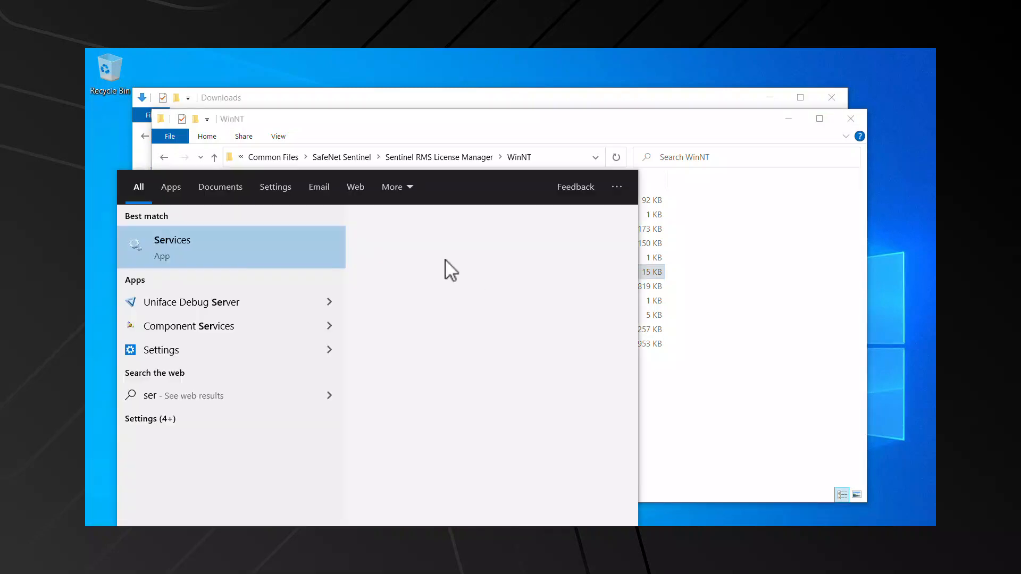
pyautogui.click(253, 246)
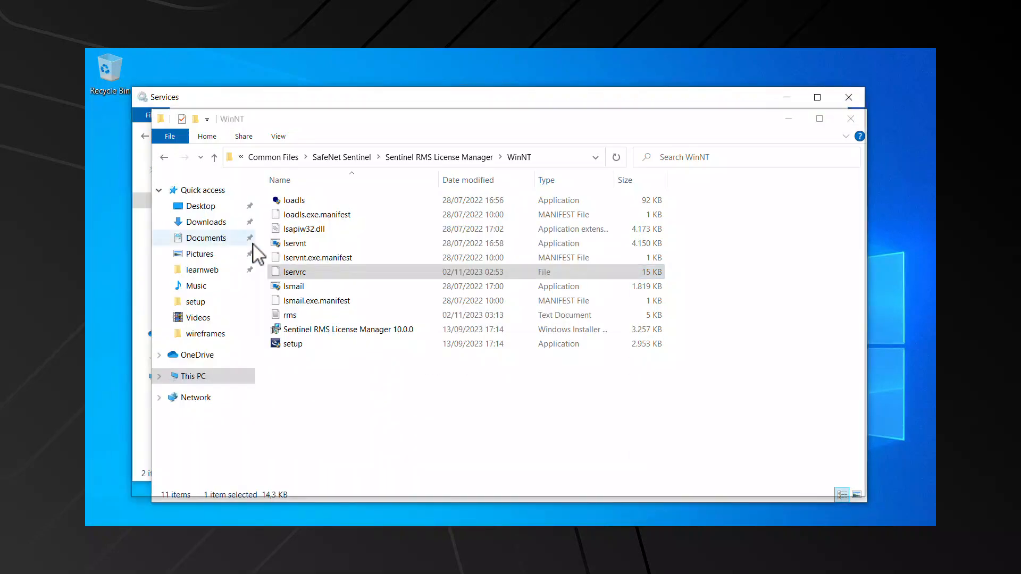
pyautogui.click(414, 272)
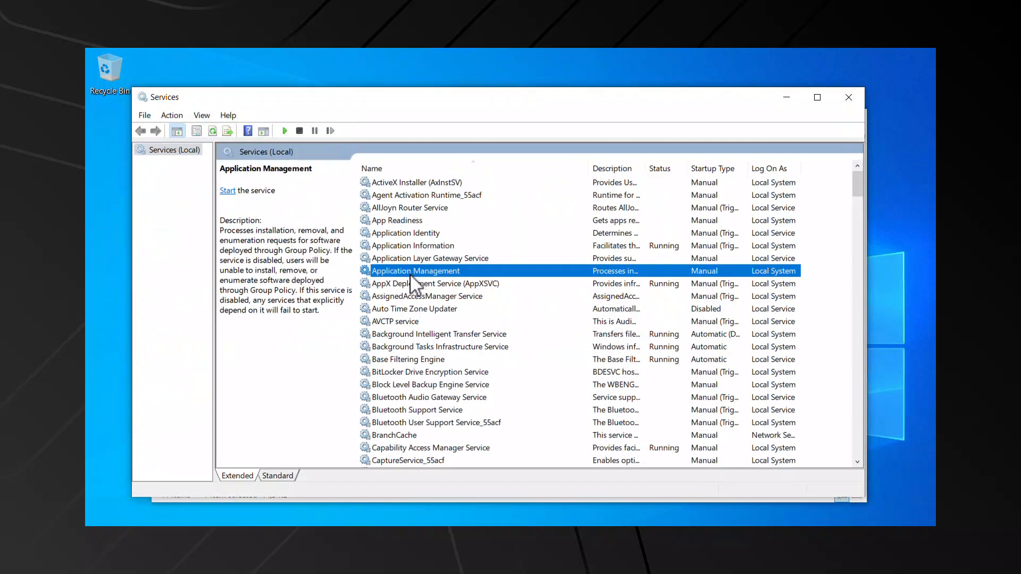
pyautogui.write('sent')
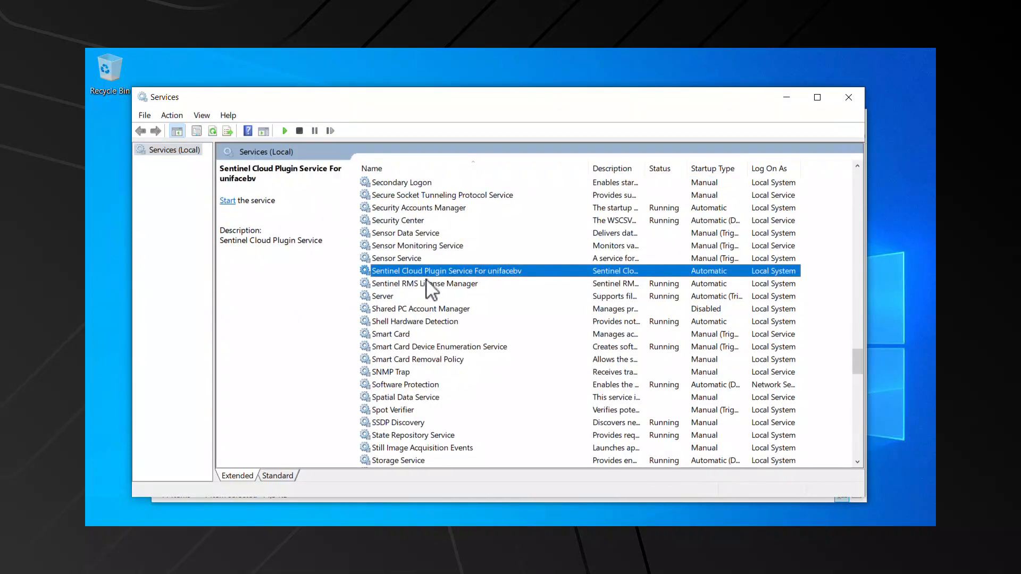
pyautogui.click(427, 286)
pyautogui.rightClick(503, 294)
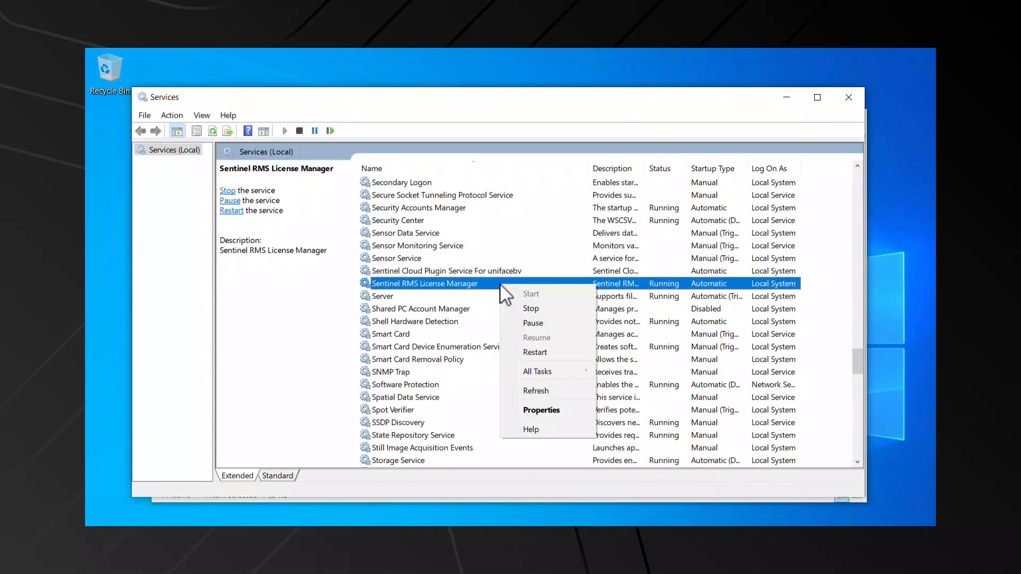
pyautogui.click(536, 352)
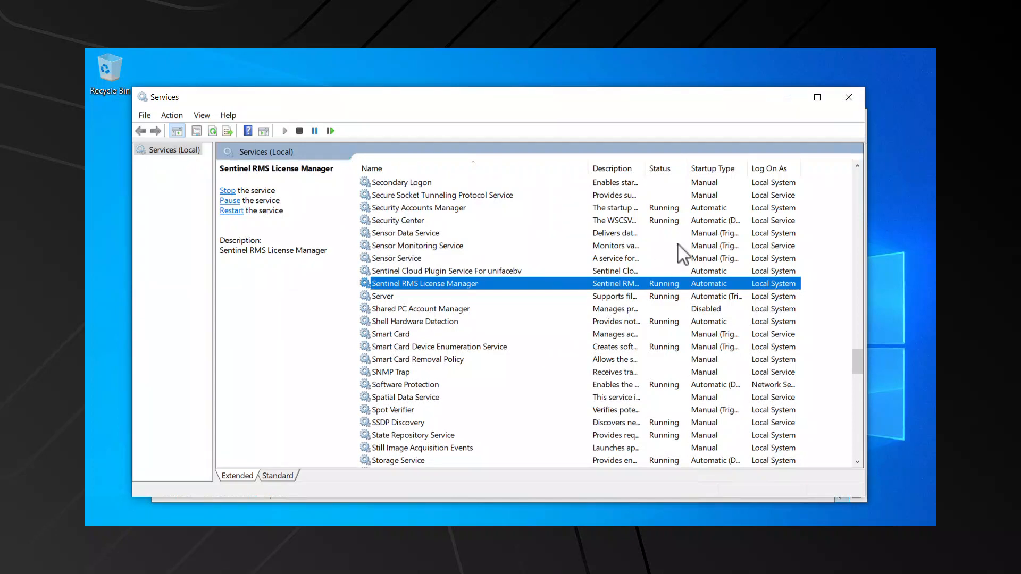
pyautogui.click(847, 98)
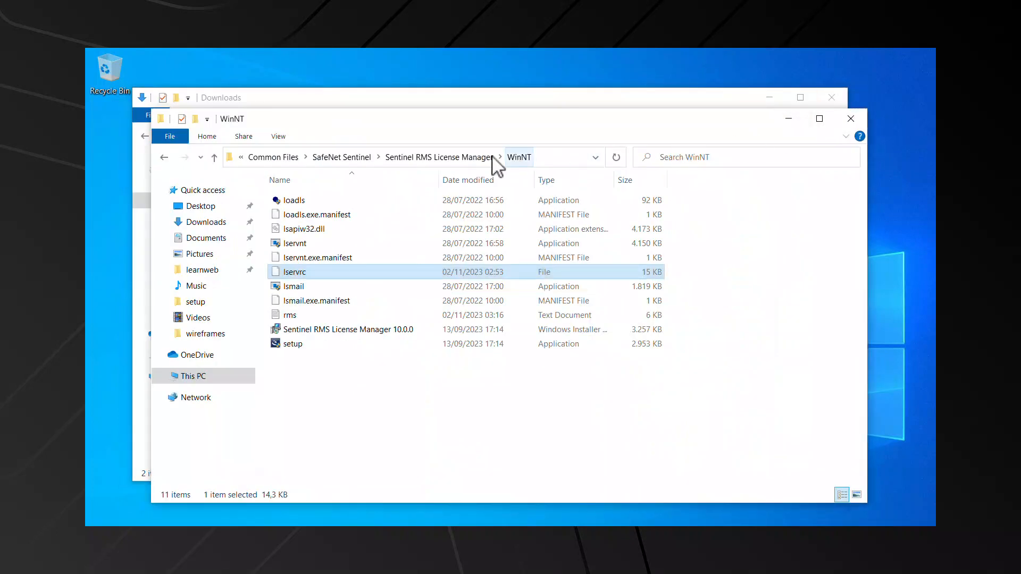
# - In File Explorer, go to the Tools folder under SafeNet Sentinel and launch WlmAdmin
pyautogui.click(340, 157)
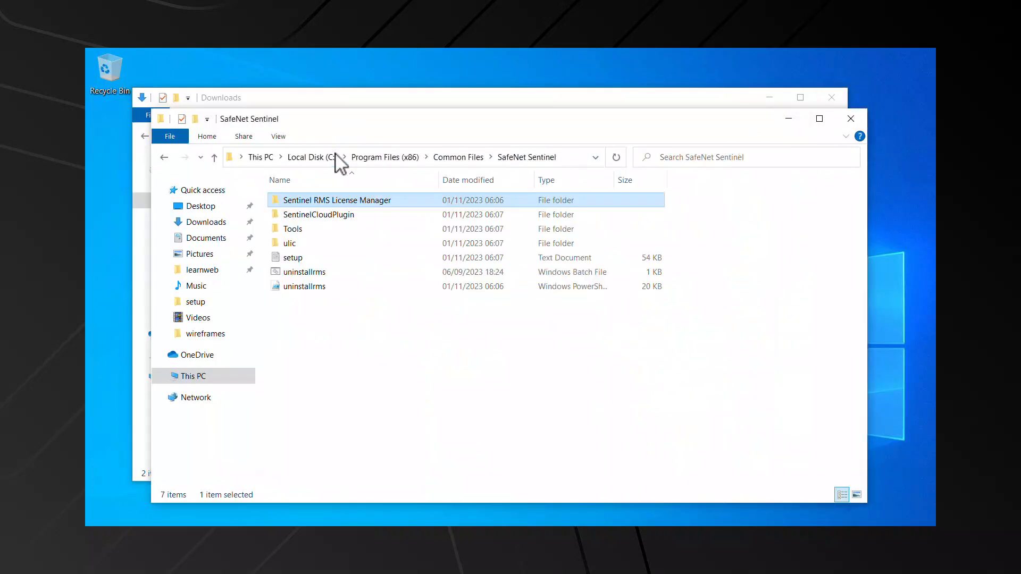
pyautogui.doubleClick(296, 230)
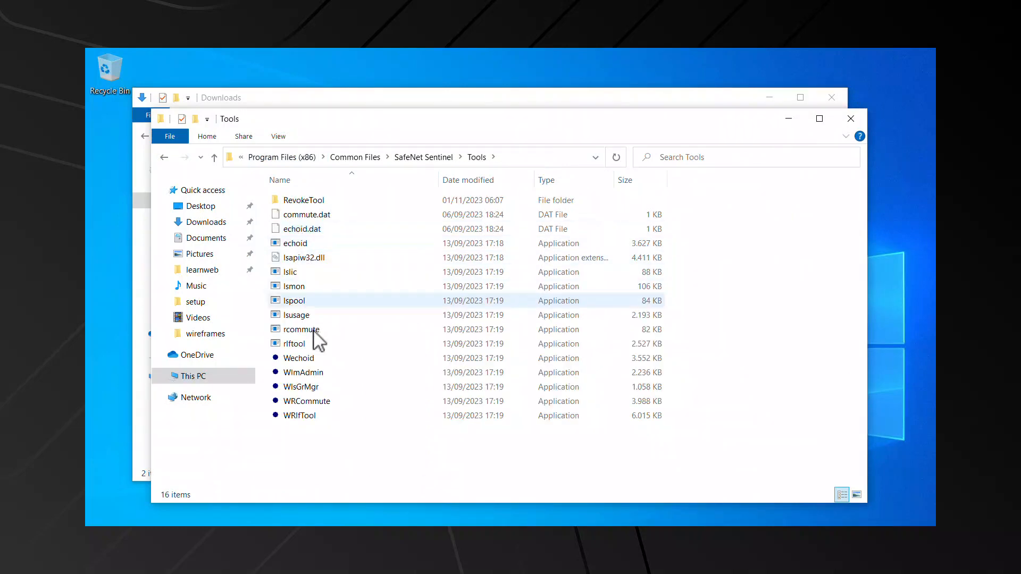
pyautogui.doubleClick(319, 372)
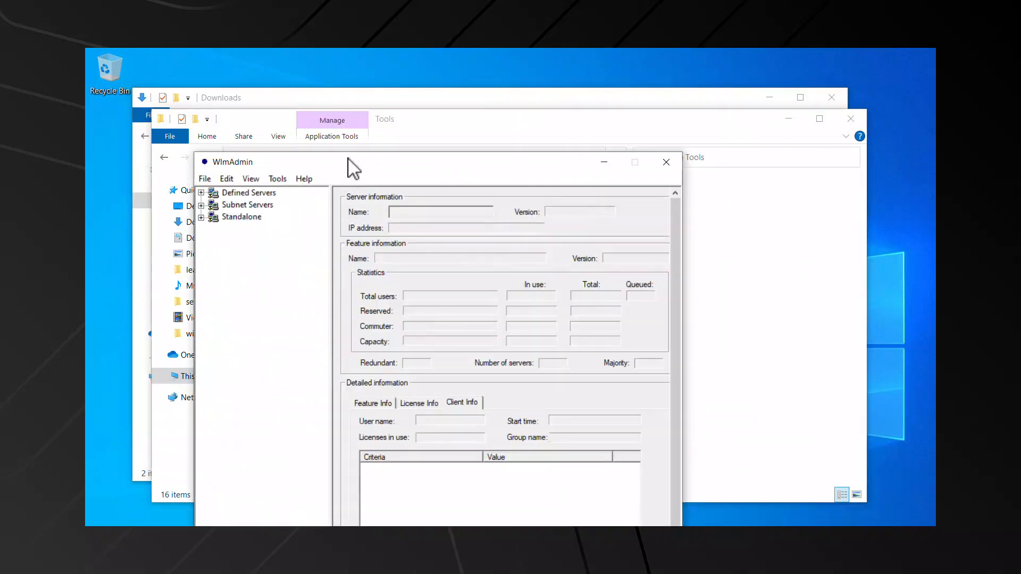
# - In WlmAdmin, expand Subnet Servers and the local desktop server beneath it to show its licensed features
pyautogui.moveTo(353, 169); pyautogui.dragTo(354, 87)
pyautogui.click(201, 124)
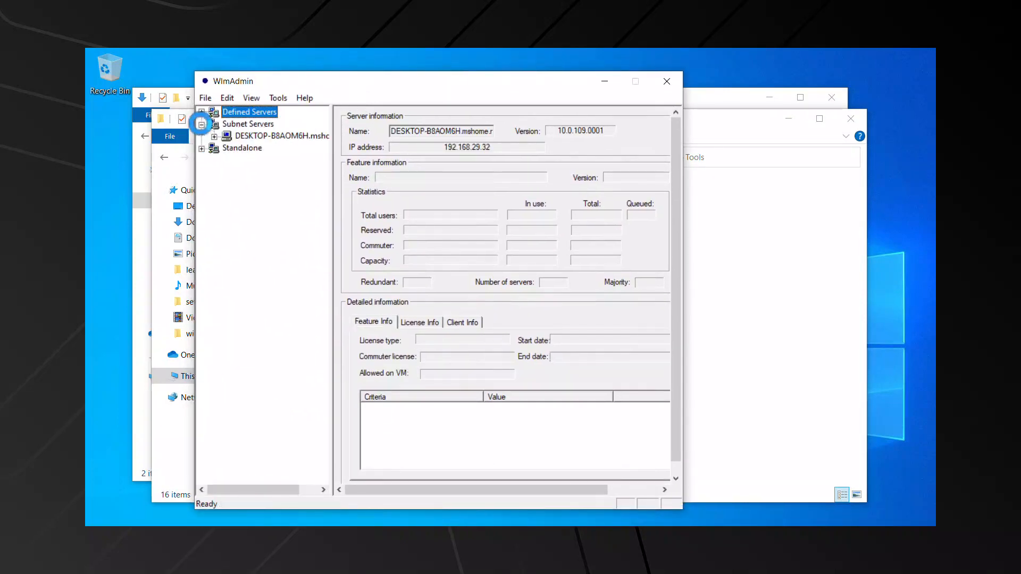
pyautogui.click(213, 137)
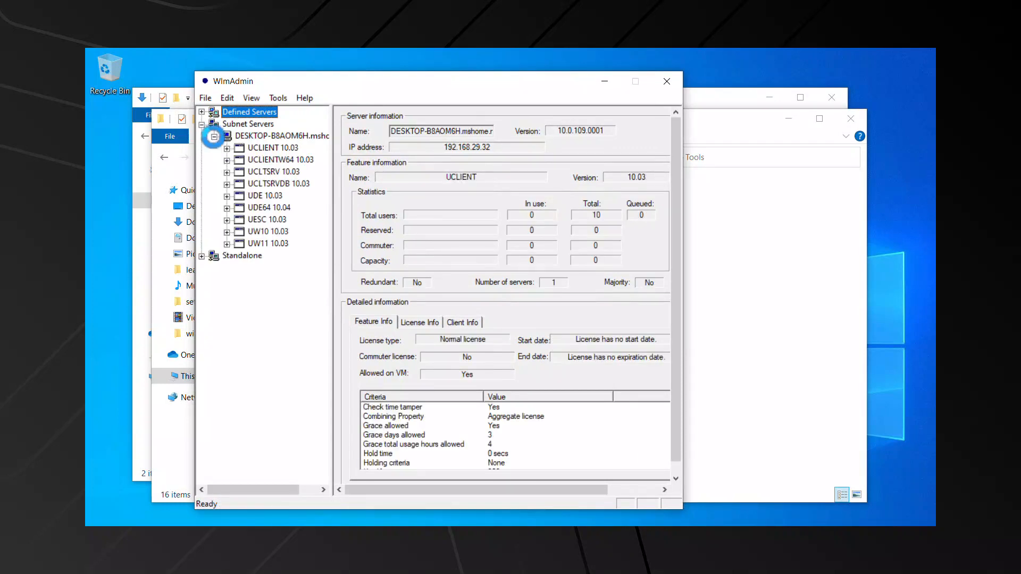